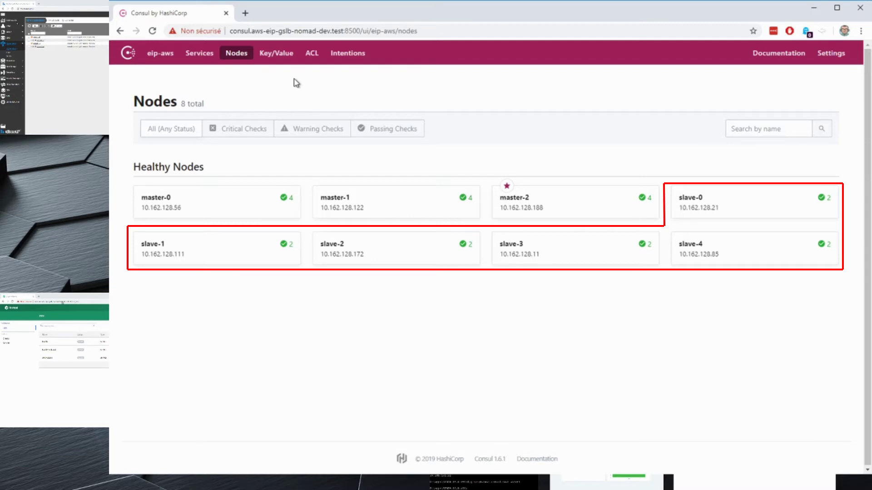
# Show the registered services in Consul, and switch to Nomad to start the traefik-webapp job.
pyautogui.click(202, 54)
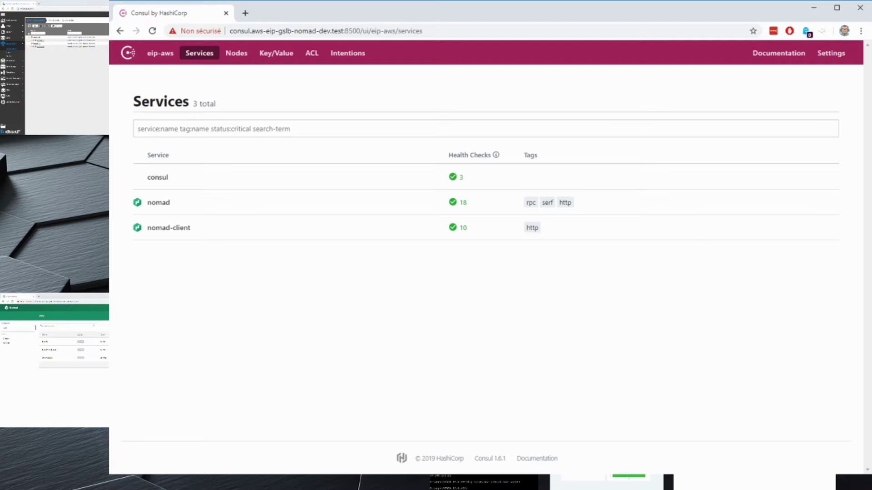
pyautogui.hotkey('alt', 'Tab')
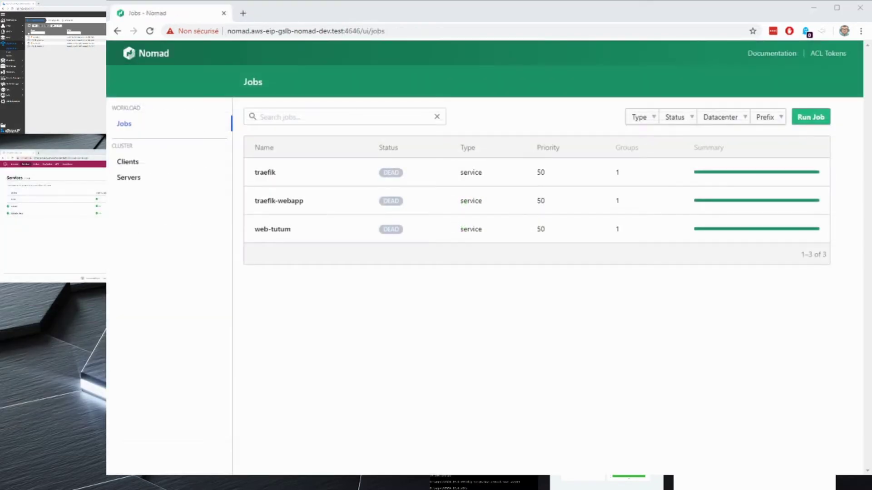
pyautogui.click(617, 459)
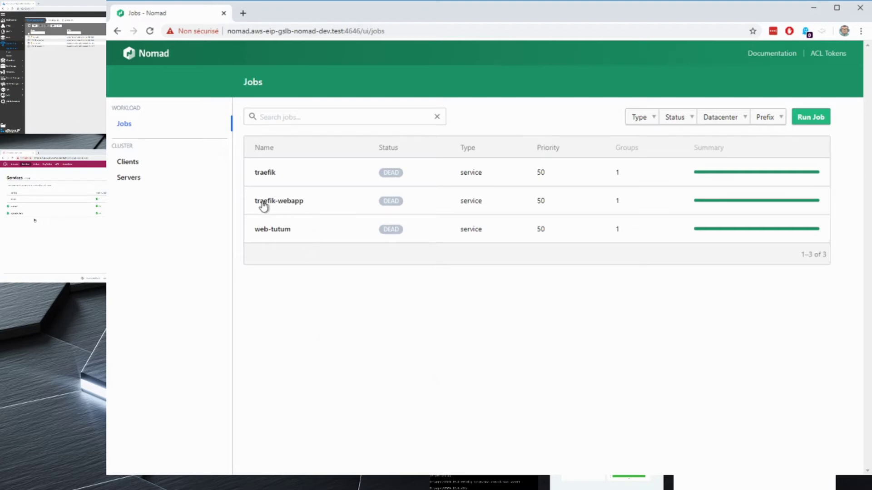
pyautogui.click(326, 207)
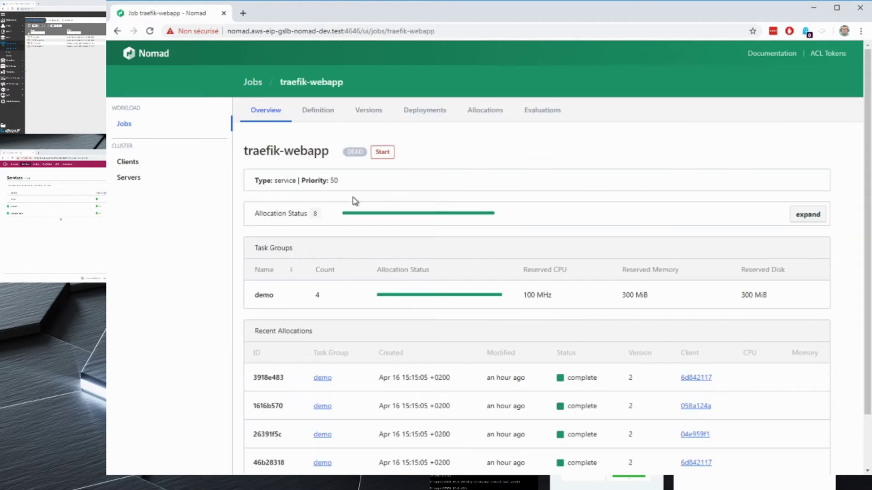
pyautogui.click(383, 152)
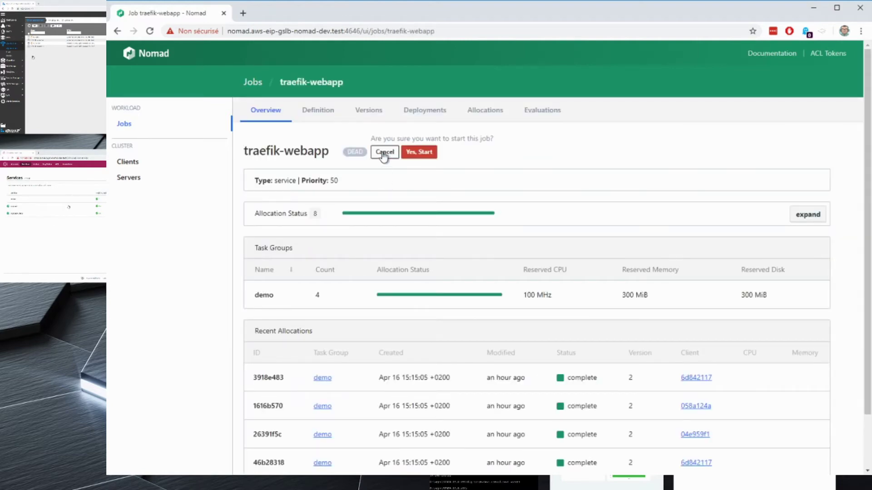
pyautogui.click(418, 153)
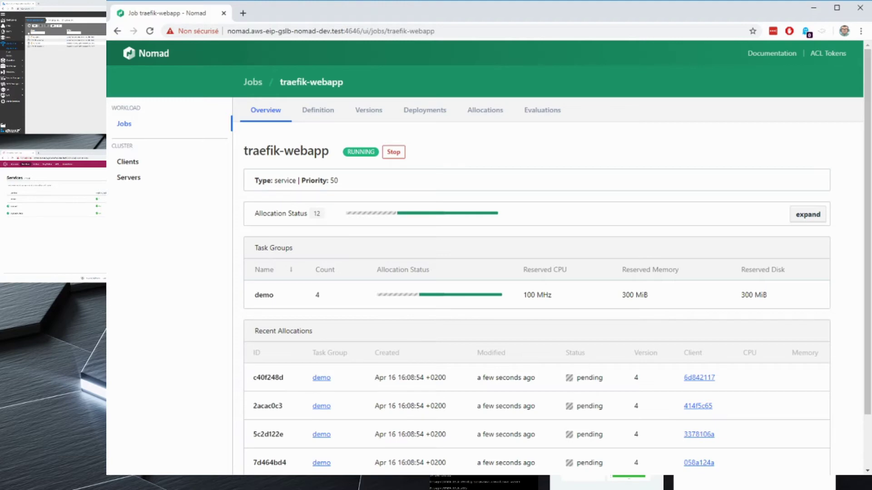
# Switch to Consul and open the traefik-webapp service to examine its instances and health checks.
pyautogui.hotkey('alt', 'Tab')
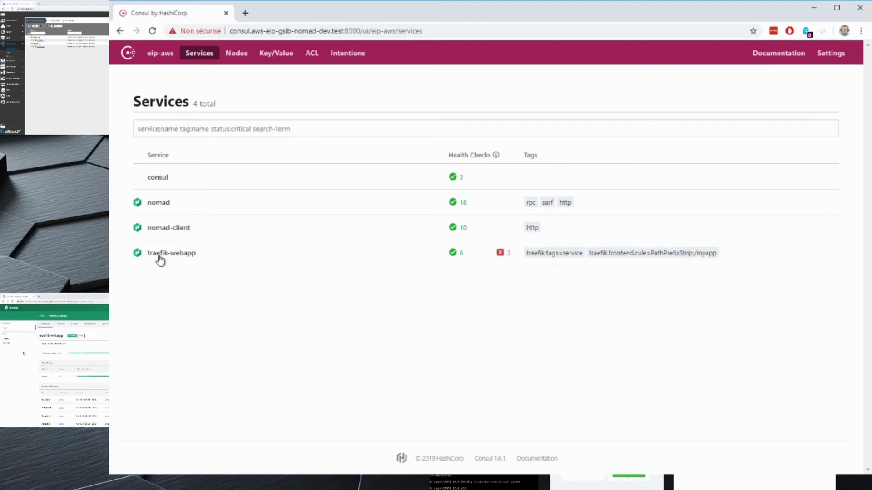
pyautogui.click(181, 255)
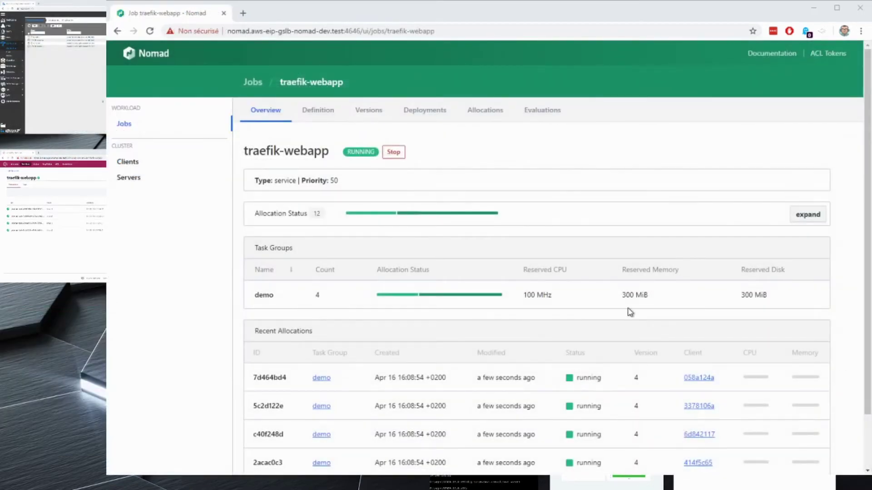
# Switch back to Nomad and start the traefik job from the jobs list.
pyautogui.click(123, 301)
pyautogui.click(125, 120)
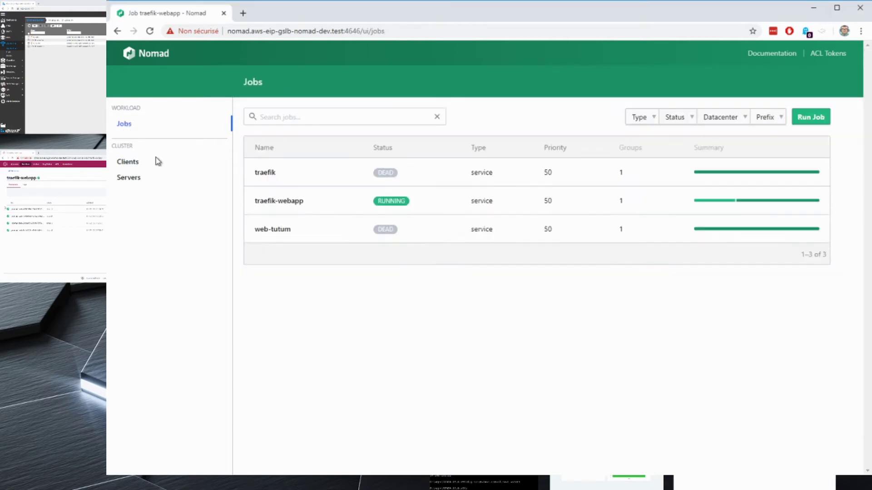
pyautogui.click(266, 178)
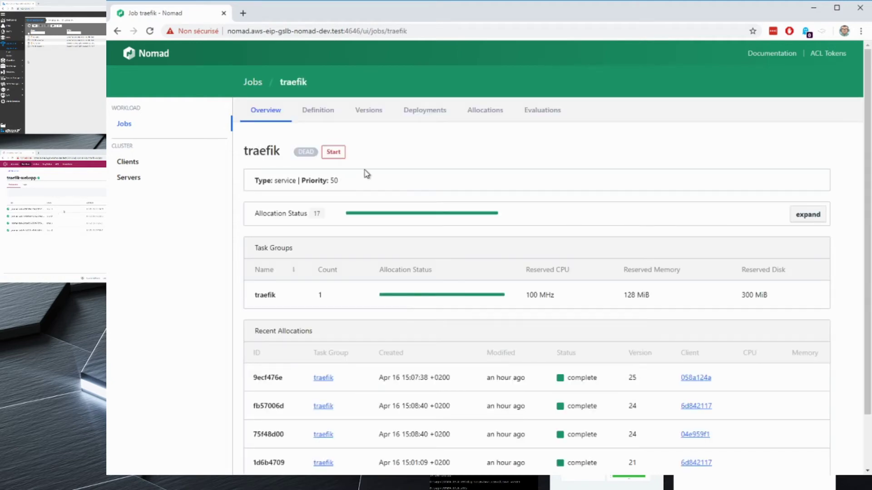
pyautogui.click(333, 152)
pyautogui.click(373, 154)
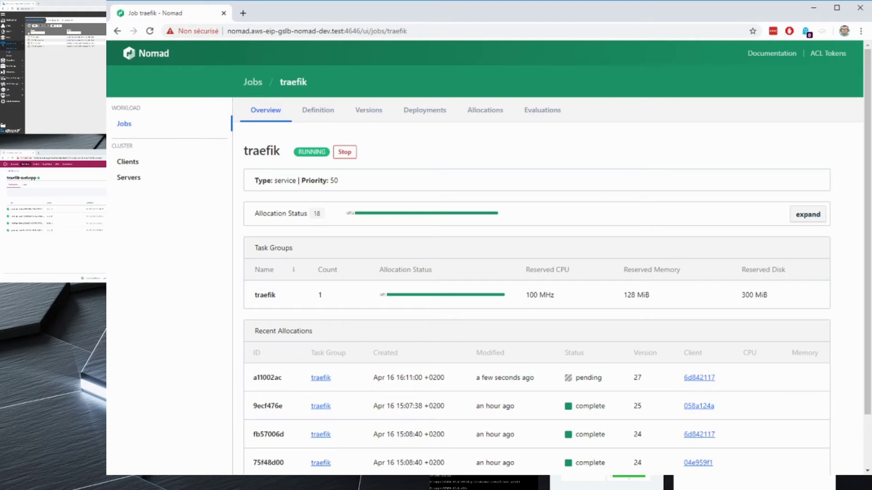
# In Consul, examine the traefik service's instances and return to the list of all services.
pyautogui.hotkey('alt', 'Tab')
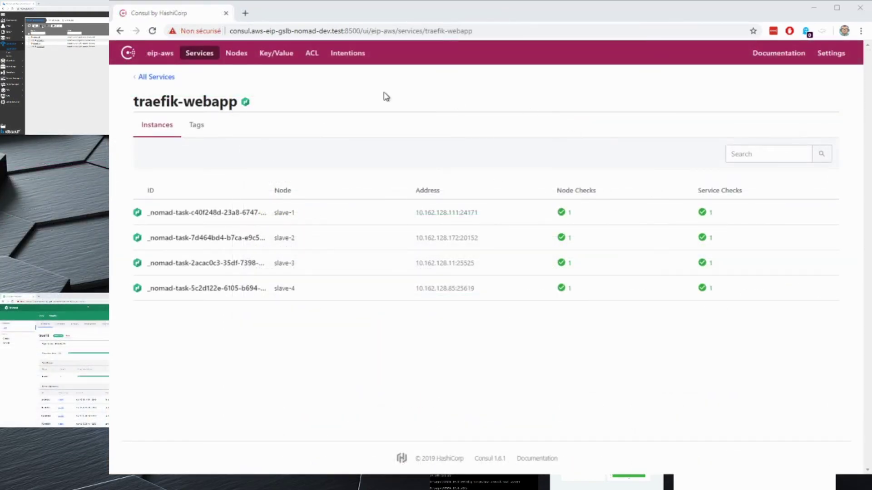
pyautogui.click(200, 14)
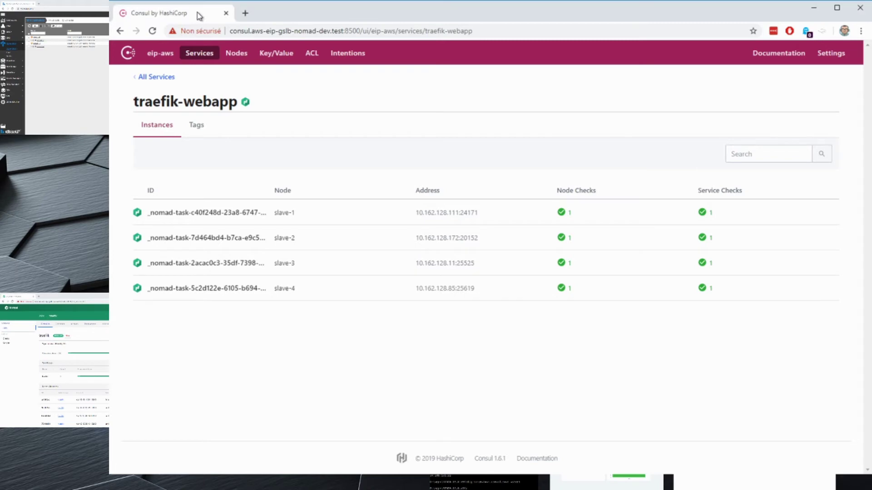
pyautogui.click(156, 77)
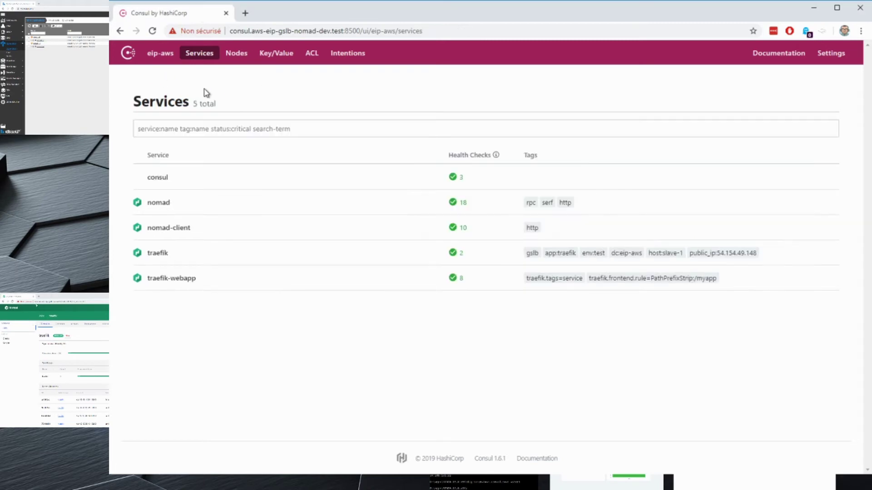
pyautogui.click(157, 254)
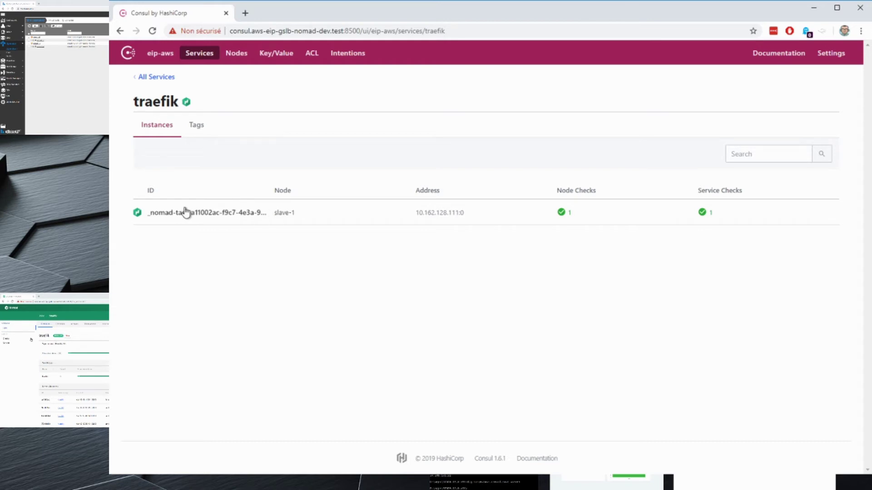
pyautogui.click(160, 78)
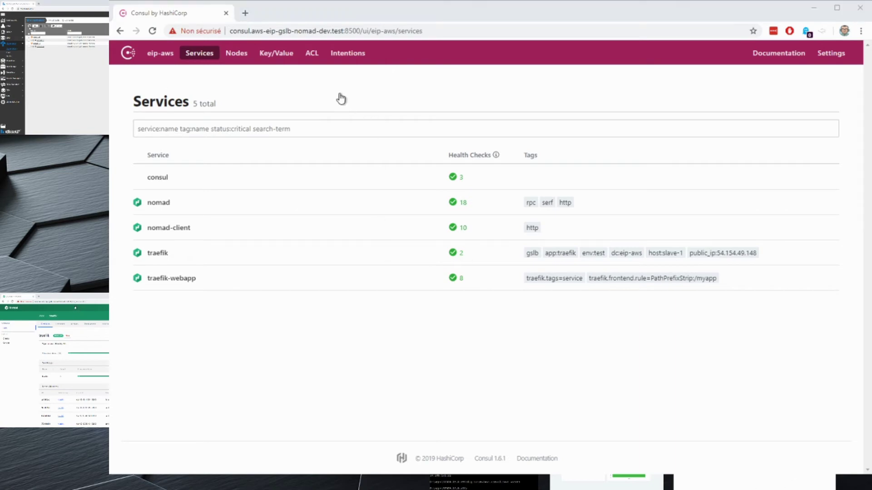
# Switch to EfficientIP, refresh the applications list, and inspect the nodes in pool01 of traefik-test.
pyautogui.hotkey('alt', 'Tab')
pyautogui.click(213, 92)
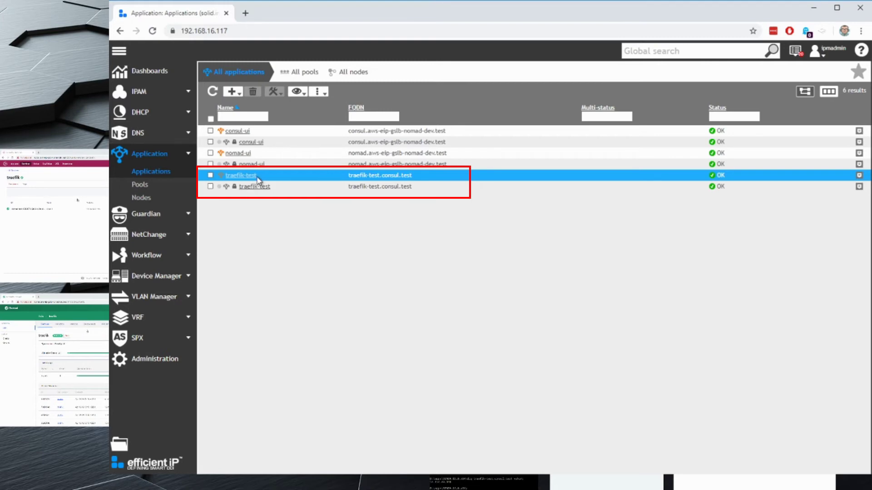
pyautogui.click(247, 177)
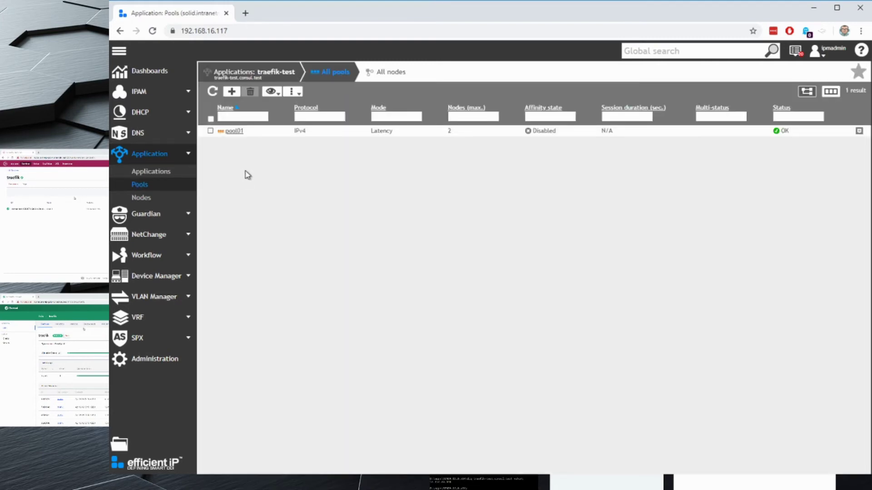
pyautogui.click(235, 132)
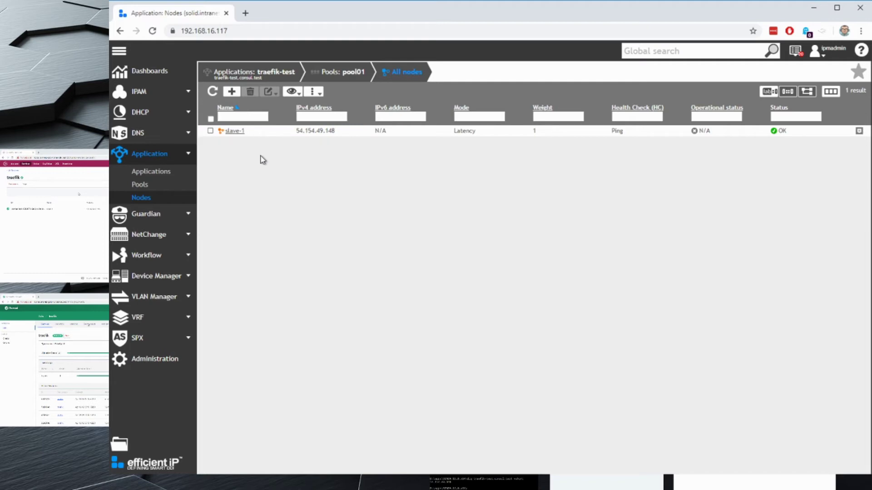
# Switch to the Traefik dashboard and reload it to examine the traefik-webapp frontend and backend servers.
pyautogui.hotkey('alt', 'Tab')
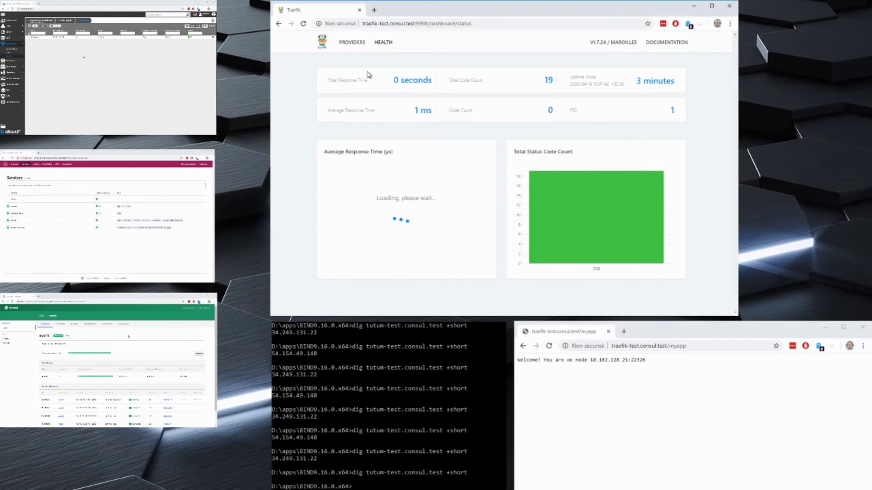
pyautogui.click(304, 23)
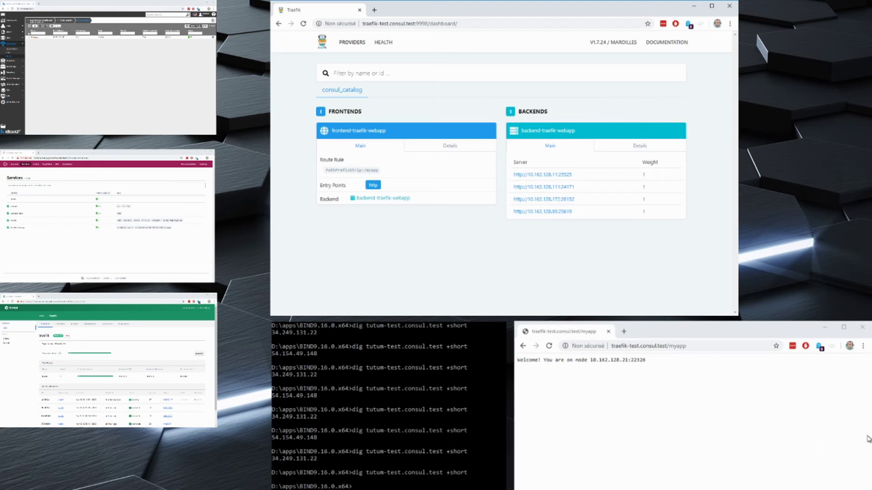
# Reload the traefik-test.consul.test/myapp page several times to check which node answers each request.
pyautogui.click(569, 360)
pyautogui.click(550, 346)
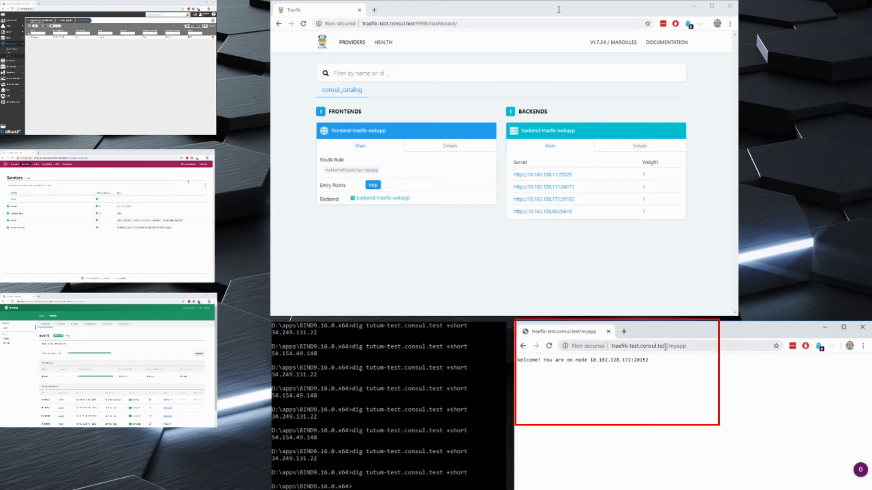
pyautogui.moveTo(666, 346); pyautogui.dragTo(611, 346)
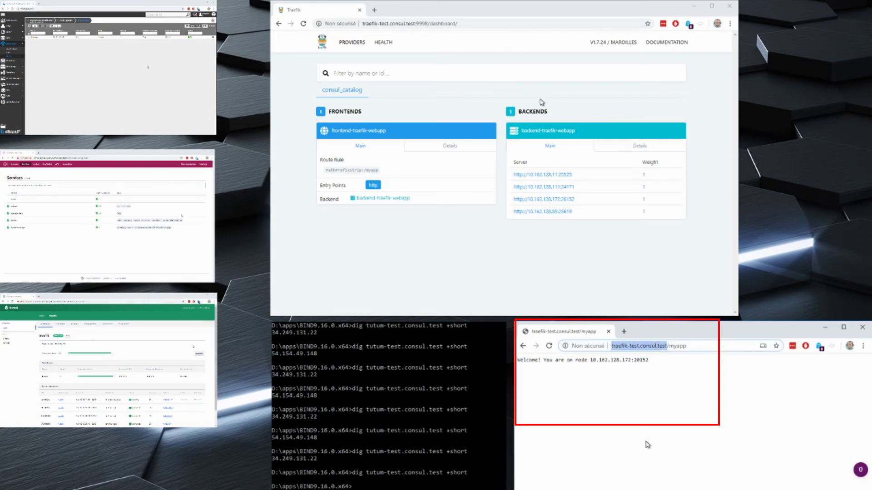
pyautogui.click(549, 346)
pyautogui.click(549, 346)
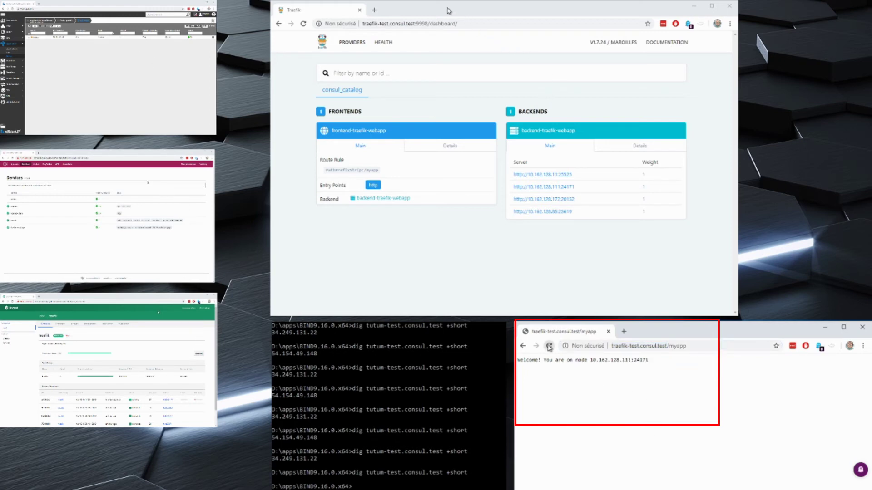
pyautogui.click(549, 346)
pyautogui.click(549, 346)
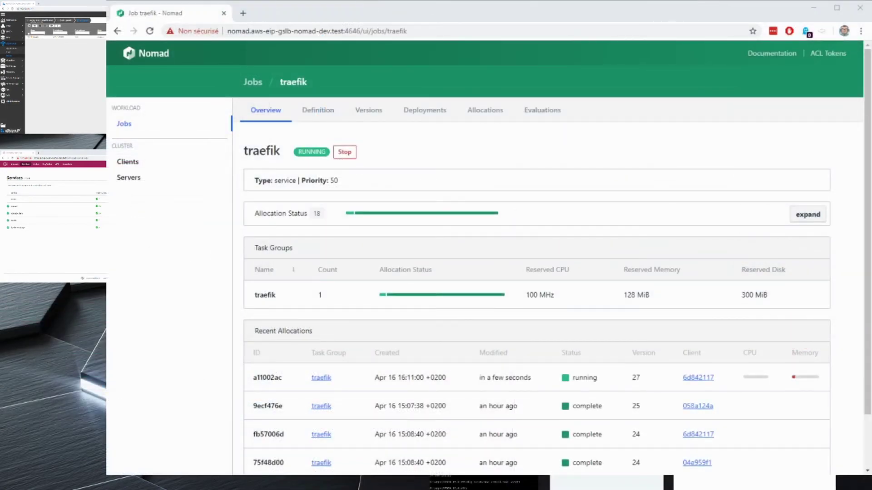
# Switch to Nomad and open the traefik job's definition for editing.
pyautogui.click(126, 327)
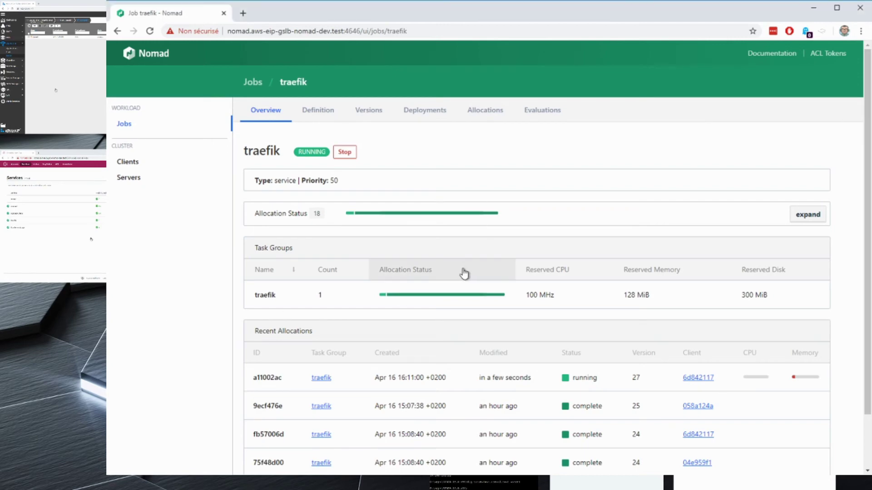
pyautogui.doubleClick(262, 153)
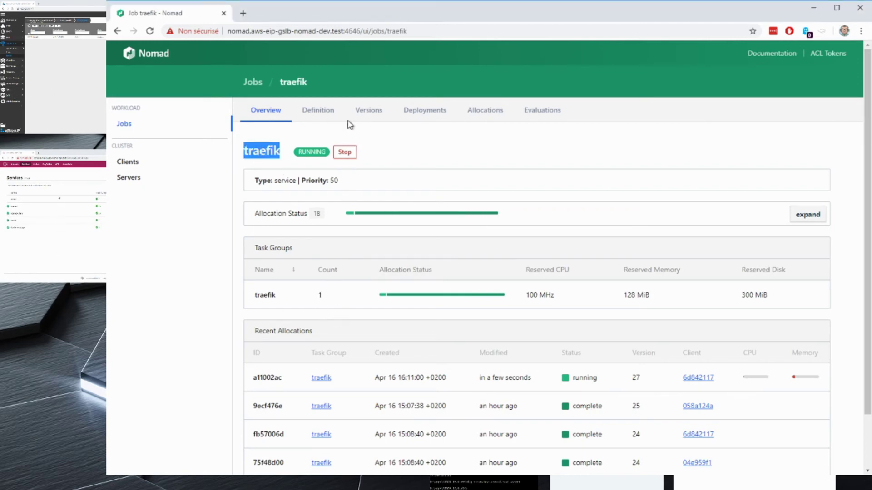
pyautogui.click(330, 116)
pyautogui.click(816, 160)
# Set the traefik task group's Count to 3 in the job definition, and plan and run the update.
pyautogui.click(326, 357)
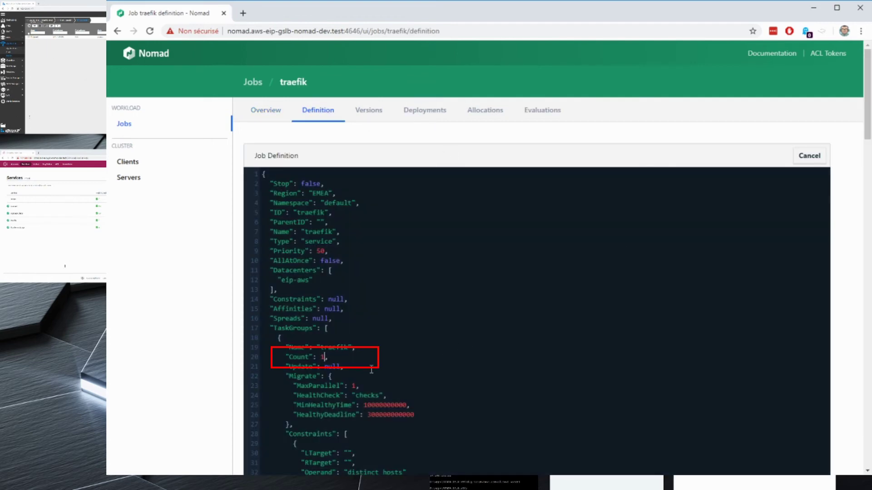
pyautogui.press('BackSpace')
pyautogui.write('2')
pyautogui.scroll(-15, 372, 369)
pyautogui.scroll(-1, 372, 369)
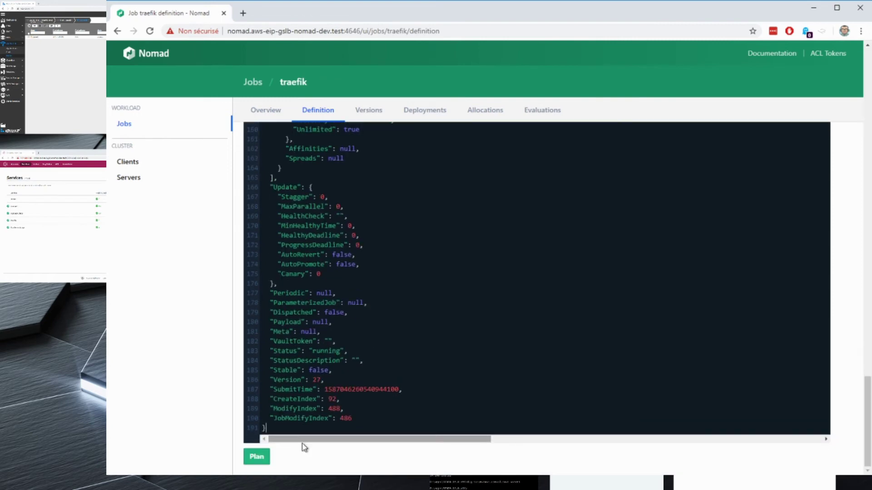
pyautogui.click(262, 464)
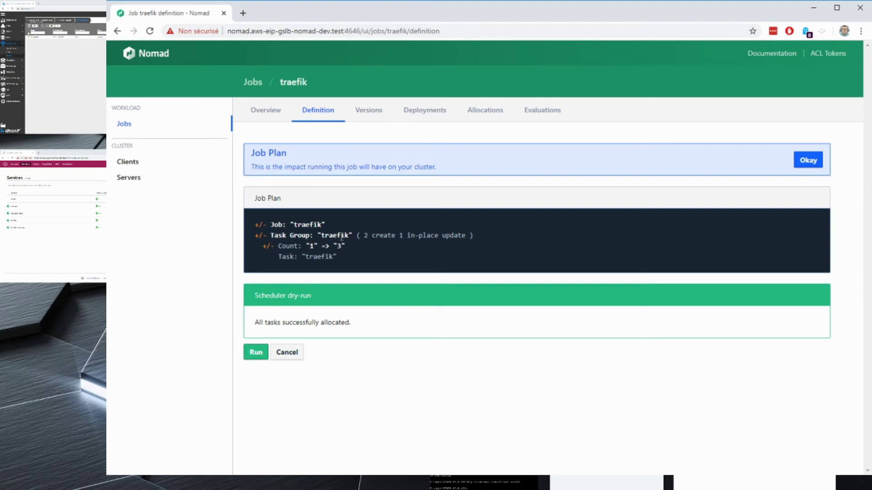
pyautogui.click(255, 353)
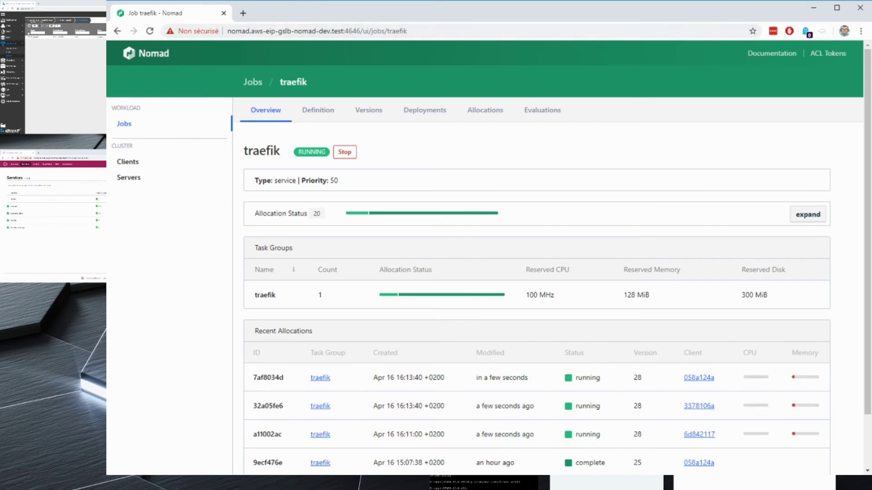
# Examine the traefik service's instances in Consul, and refresh the pool01 node list in EfficientIP.
pyautogui.hotkey('alt', 'Tab')
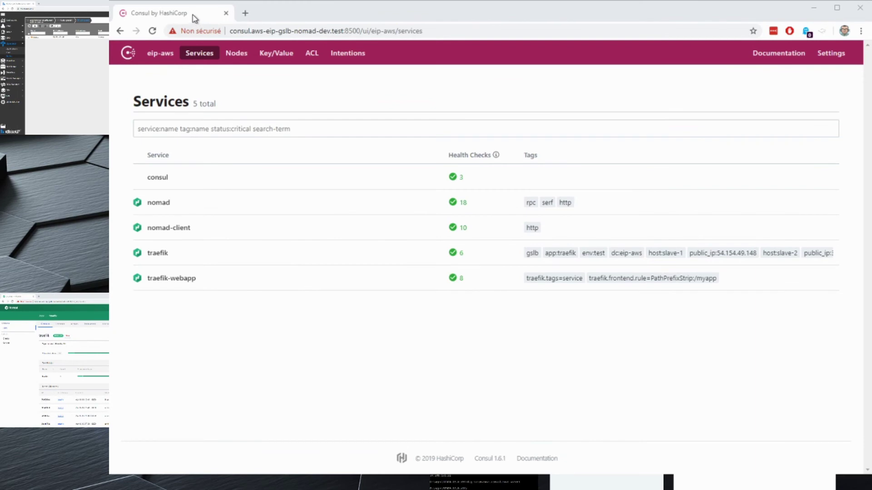
pyautogui.click(160, 255)
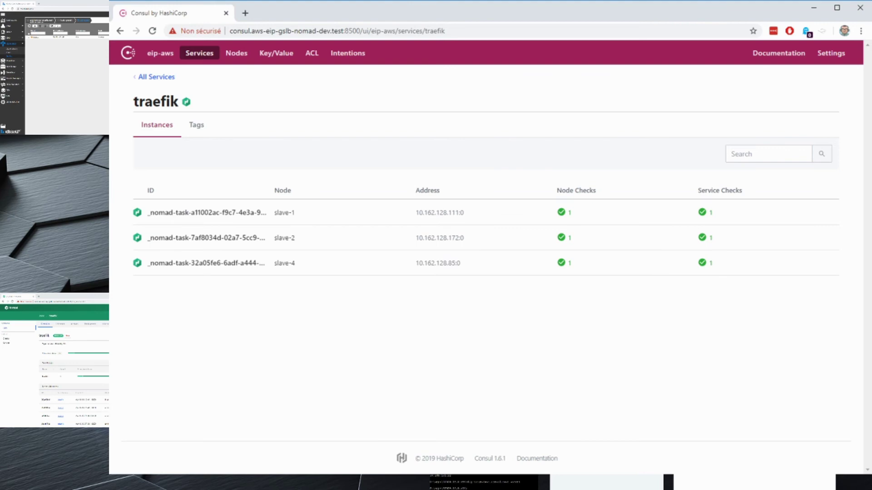
pyautogui.hotkey('alt', 'Tab')
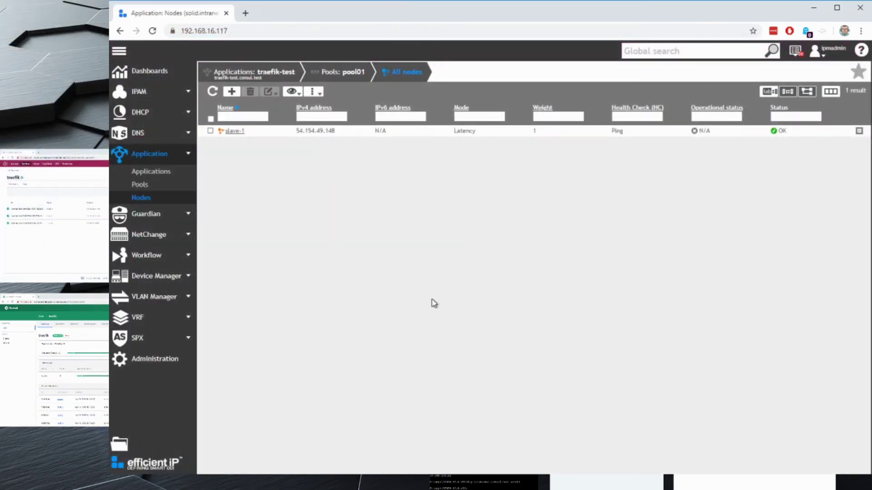
pyautogui.click(212, 91)
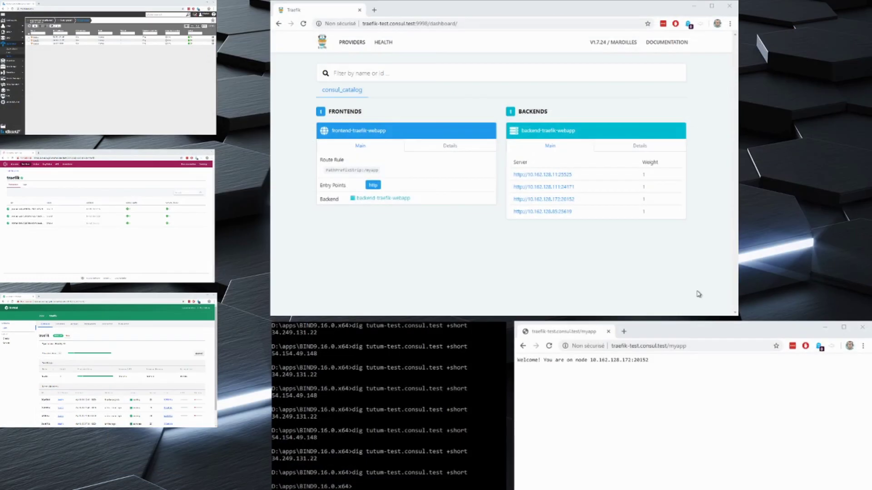
# Reload the Traefik dashboard, and reload the traefik-test.consul.test/myapp page several times to check which node answers each request.
pyautogui.click(695, 300)
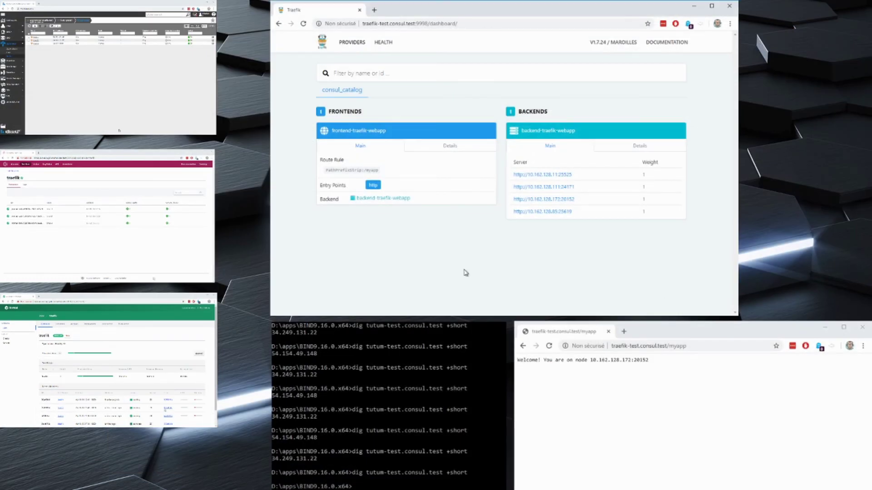
pyautogui.click(303, 24)
pyautogui.click(649, 438)
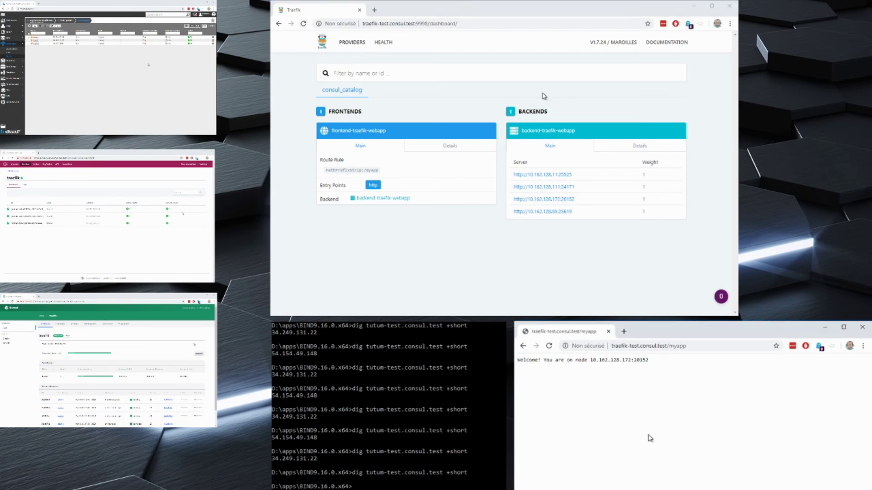
pyautogui.click(549, 346)
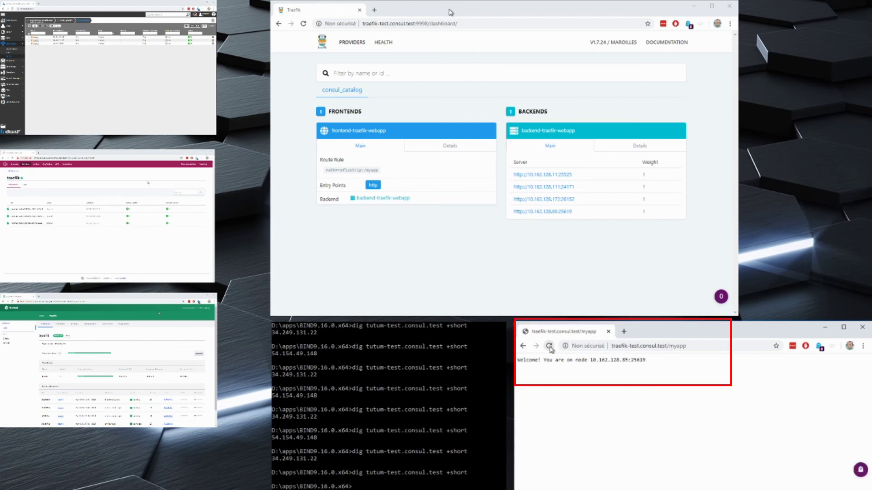
pyautogui.click(550, 346)
pyautogui.click(549, 347)
pyautogui.click(549, 346)
# Switch to the command prompt and run "dig traefik-test.consul.test +short" to look up the application's address.
pyautogui.click(499, 375)
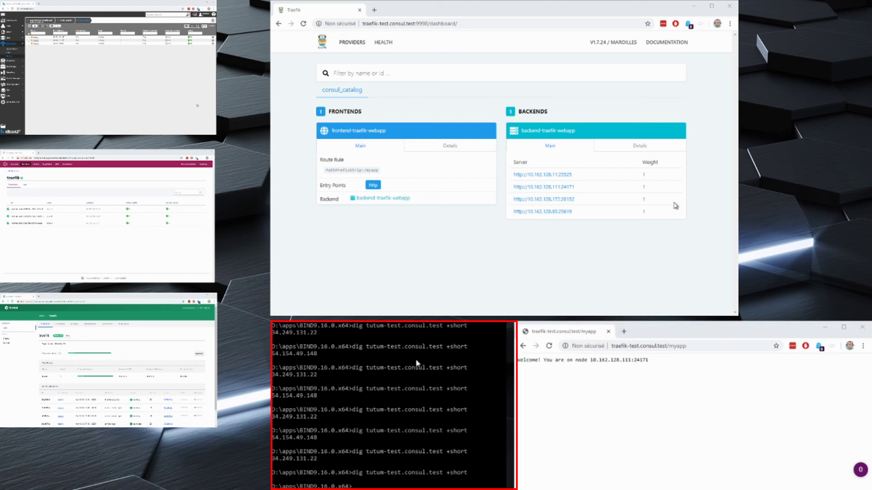
pyautogui.press('Up')
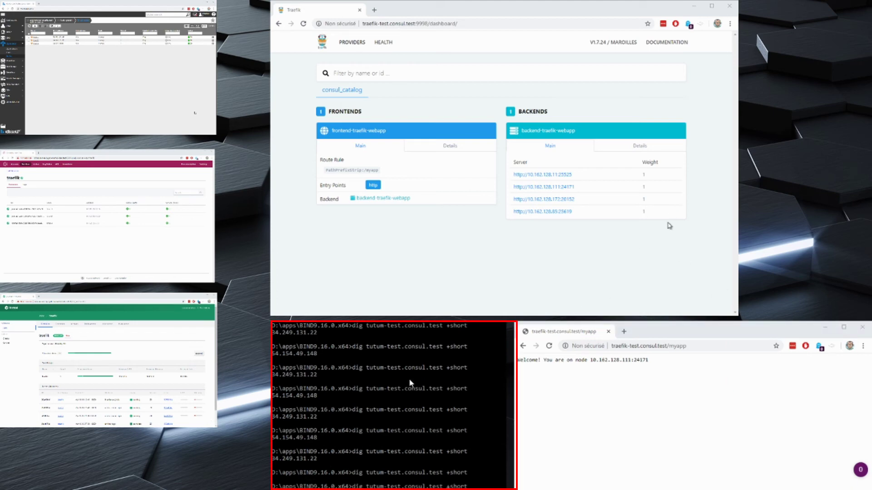
pyautogui.press('BackSpace')
pyautogui.press('BackSpace')
pyautogui.press('BackSpace')
pyautogui.press('BackSpace')
pyautogui.press('BackSpace')
pyautogui.write('tra')
pyautogui.write('efik')
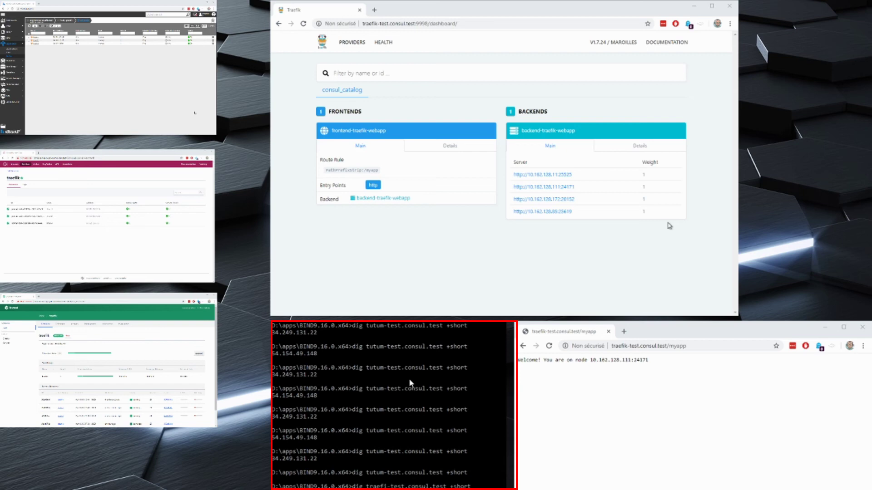
pyautogui.press('Return')
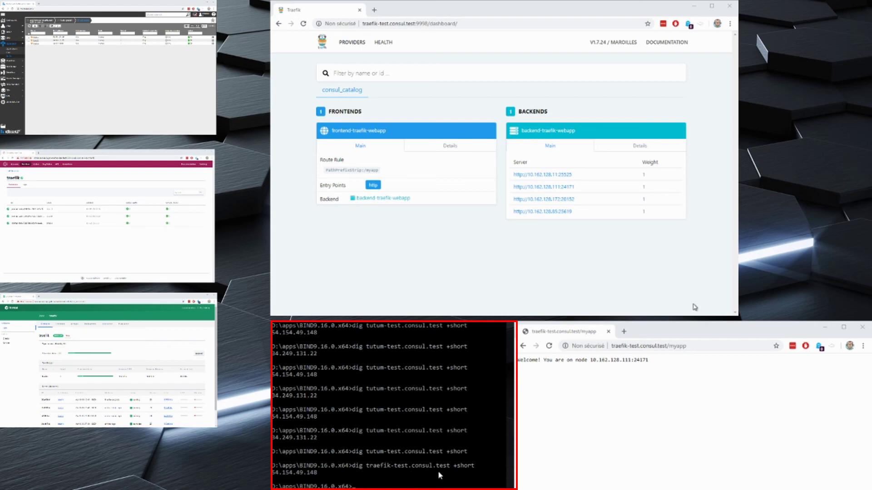
# Repeat the traefik-test.consul.test dig query six more times to compare the addresses returned by the GSLB.
pyautogui.press('Up')
pyautogui.press('Return')
pyautogui.press('Up')
pyautogui.press('Return')
pyautogui.press('Up')
pyautogui.press('Return')
pyautogui.press('Up')
pyautogui.press('Return')
pyautogui.press('Up')
pyautogui.press('Return')
pyautogui.press('Up')
pyautogui.press('Return')
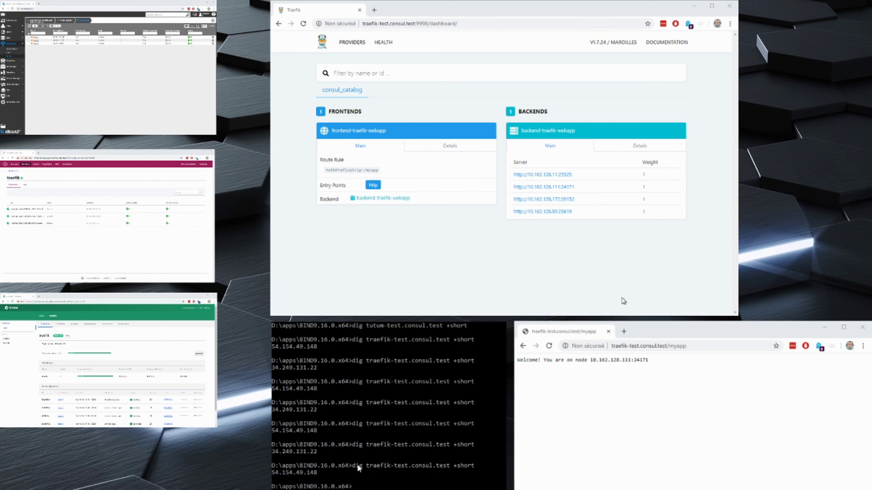
pyautogui.moveTo(273, 410); pyautogui.dragTo(303, 431)
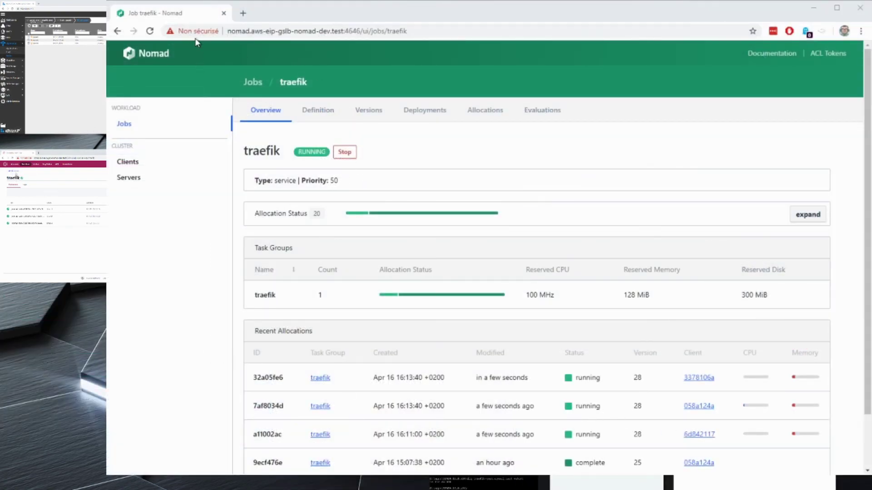
# In Nomad, edit the traefik job definition to set the task group's Count to 2, and plan and run the update.
pyautogui.click(128, 177)
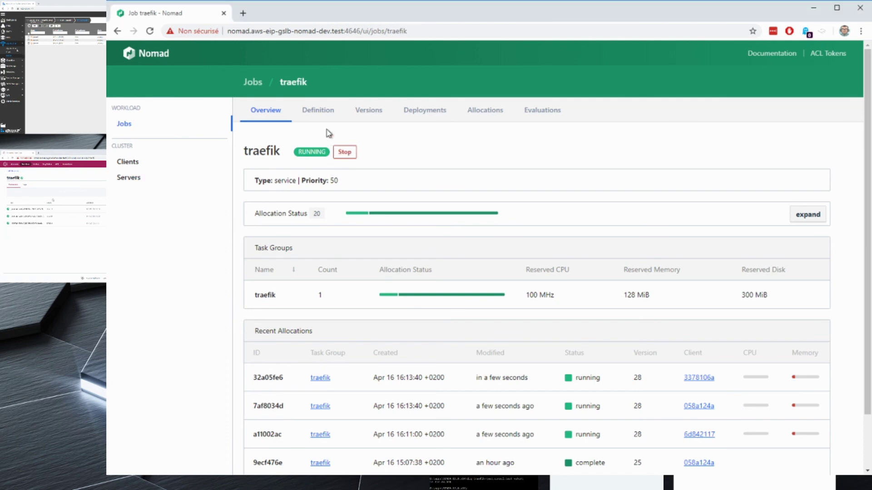
pyautogui.click(323, 116)
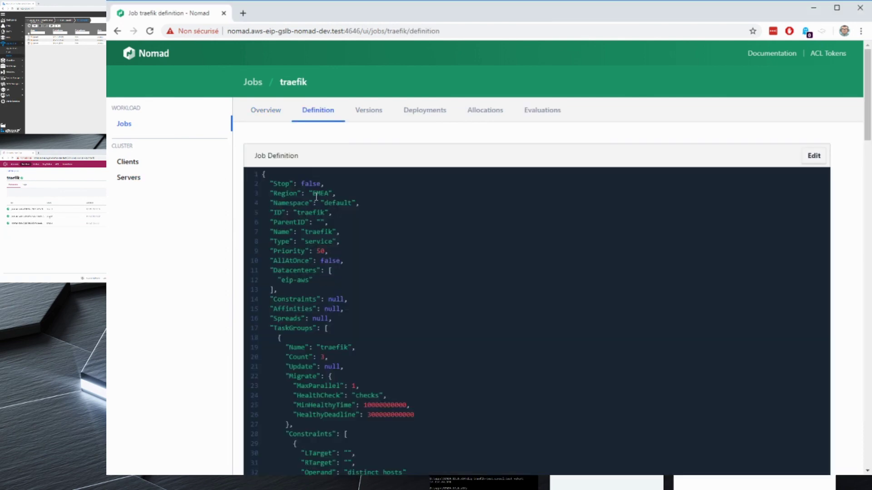
pyautogui.click(815, 159)
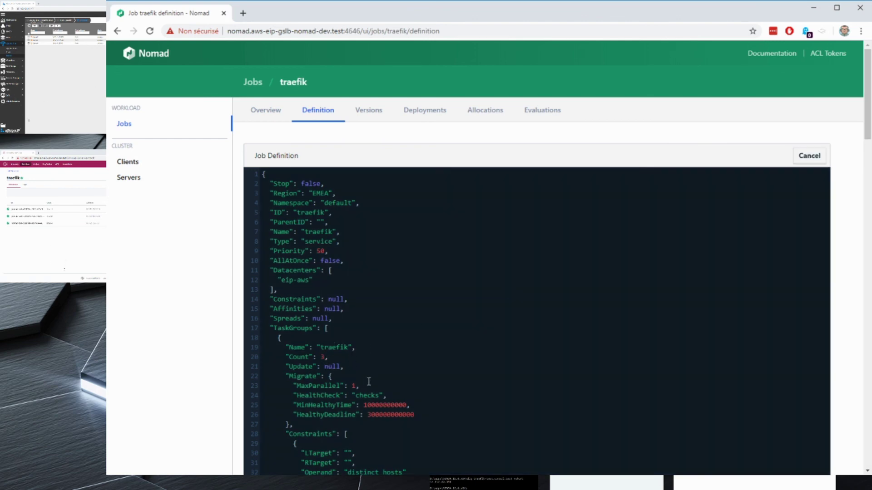
pyautogui.write('2')
pyautogui.hotkey('ctrl', 'End')
pyautogui.scroll(-2, 379, 372)
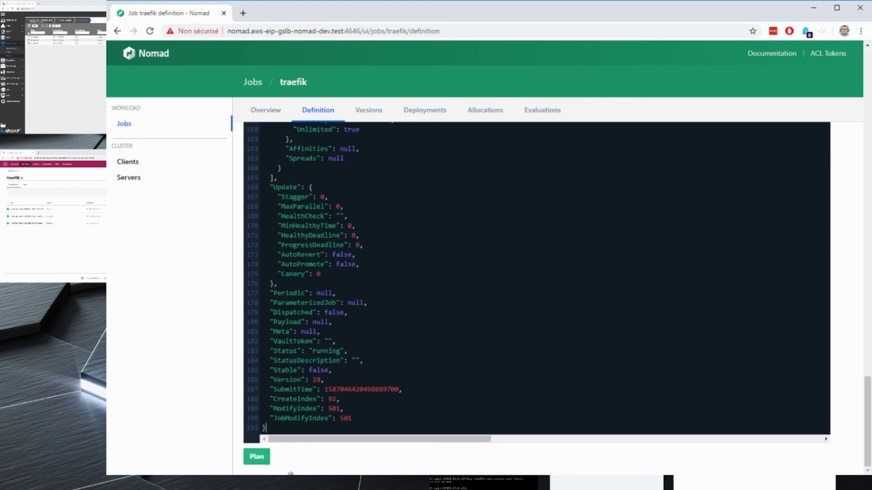
pyautogui.click(255, 457)
pyautogui.click(255, 354)
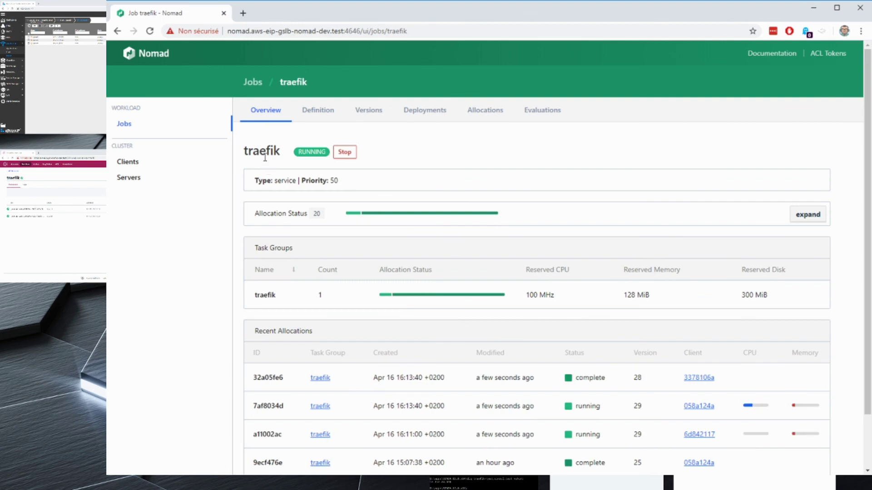
# Check the traefik service's instances in Consul, and refresh the pool01 node list of the traefik-test application in EfficientIP.
pyautogui.hotkey('alt', 'Tab')
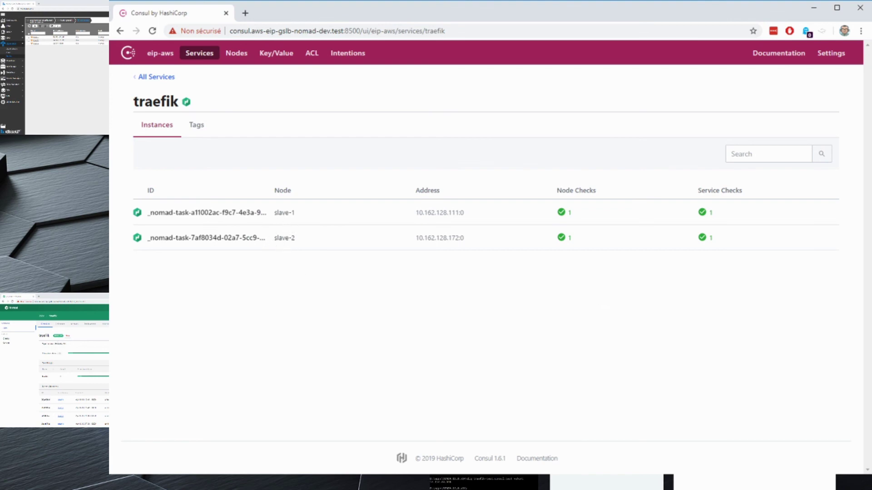
pyautogui.hotkey('alt', 'Tab')
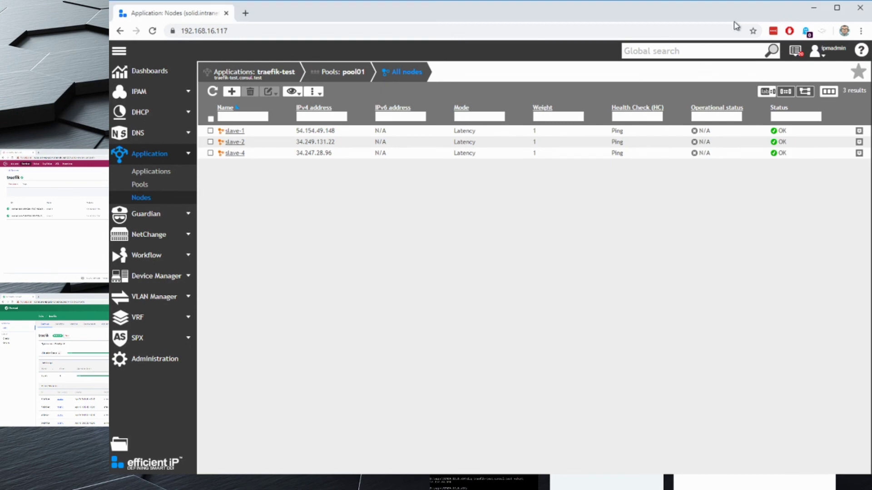
pyautogui.click(213, 92)
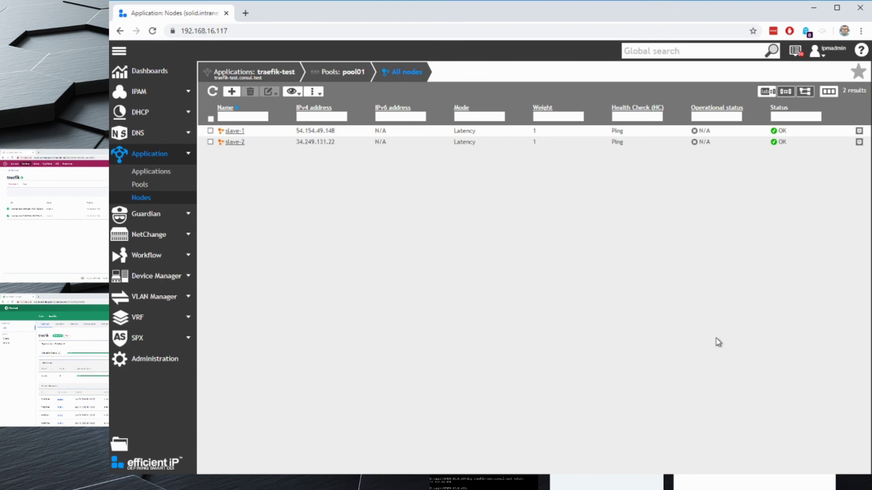
# Switch back to Nomad, stop the traefik job and confirm the stop.
pyautogui.hotkey('alt', 'Tab')
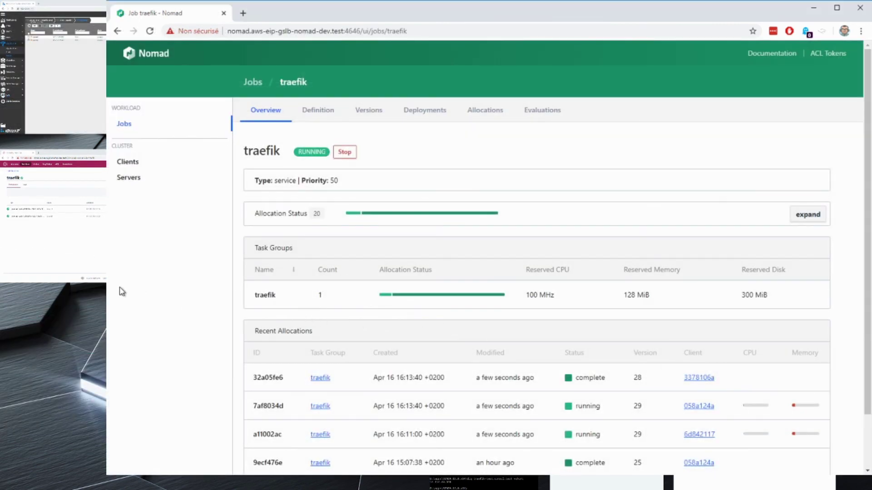
pyautogui.click(346, 156)
pyautogui.click(391, 152)
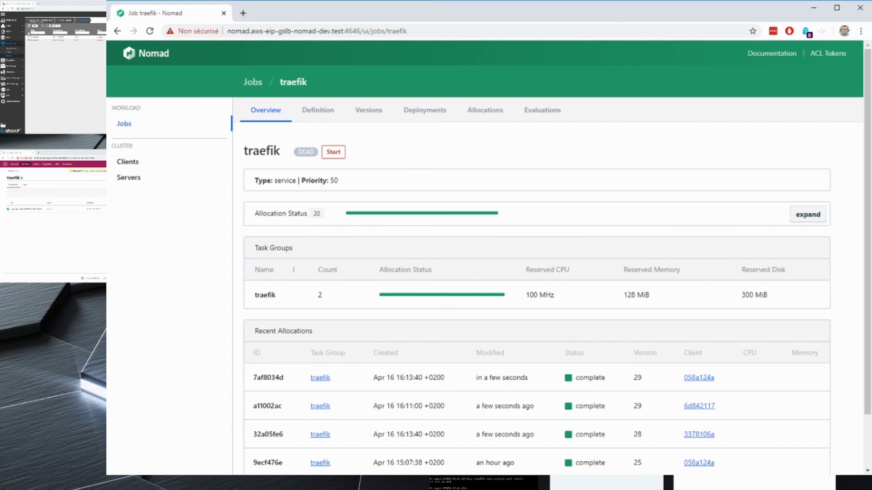
# Examine the traefik service and the list of all services in Consul, and open the list of all applications in EfficientIP.
pyautogui.hotkey('alt', 'Tab')
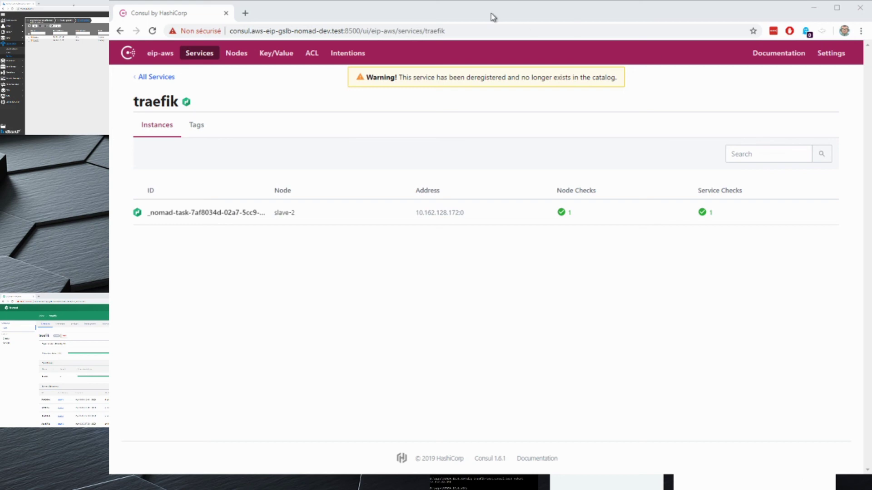
pyautogui.click(185, 15)
pyautogui.click(156, 77)
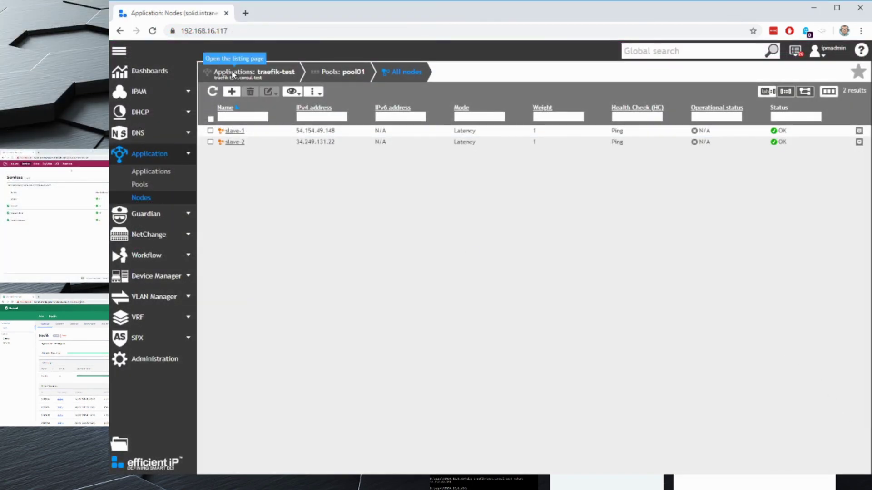
pyautogui.click(231, 72)
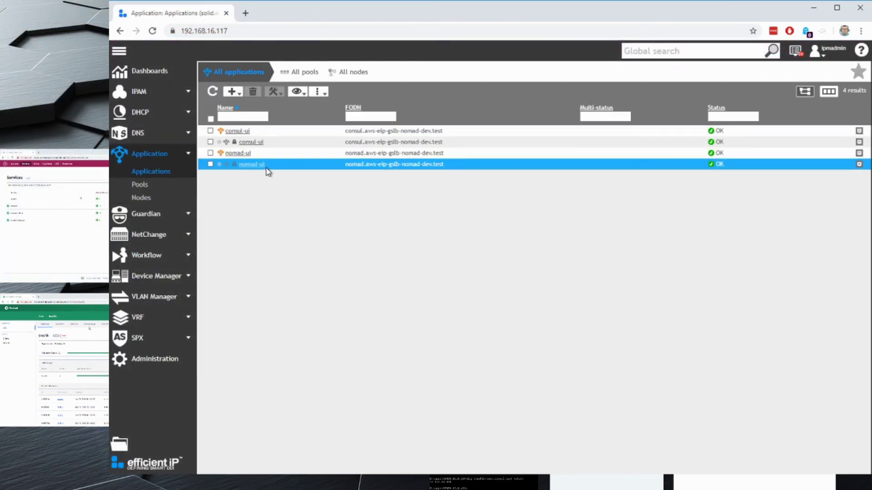